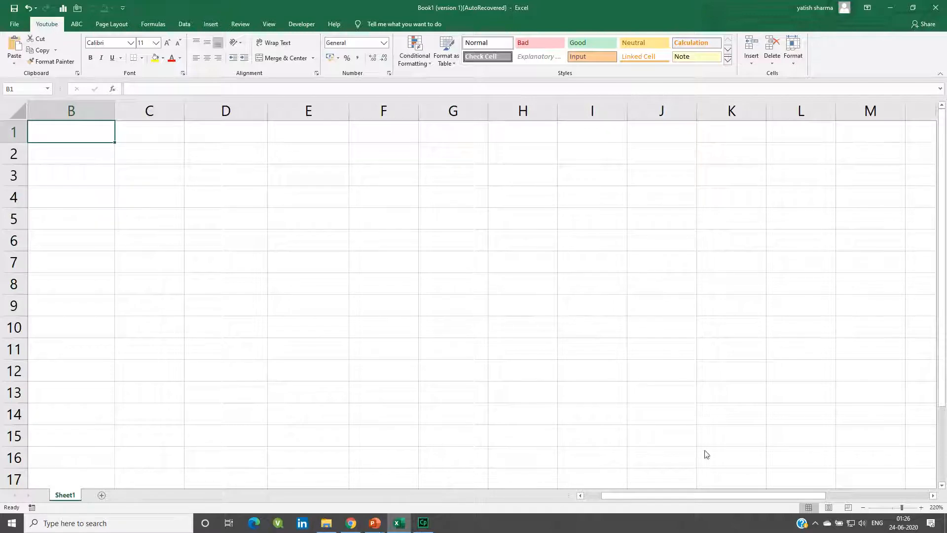
# Enter Sunday in cell A1 and fill the weekday series down to A14
pyautogui.moveTo(708, 496); pyautogui.dragTo(691, 496)
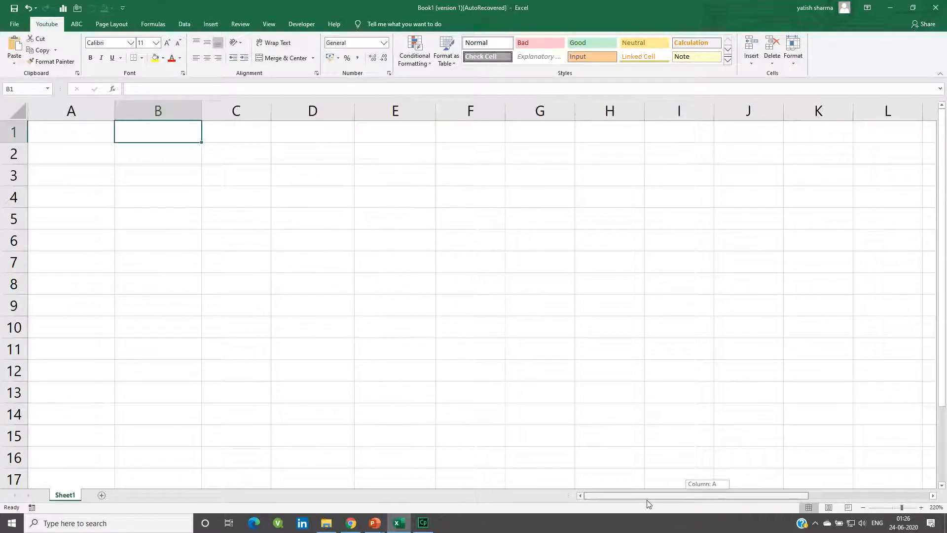
pyautogui.click(83, 142)
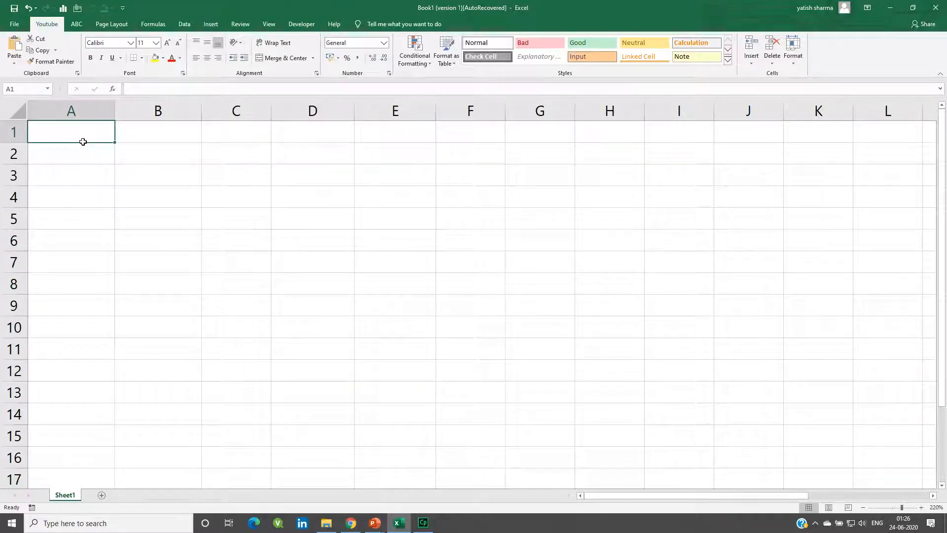
pyautogui.write('Sunda')
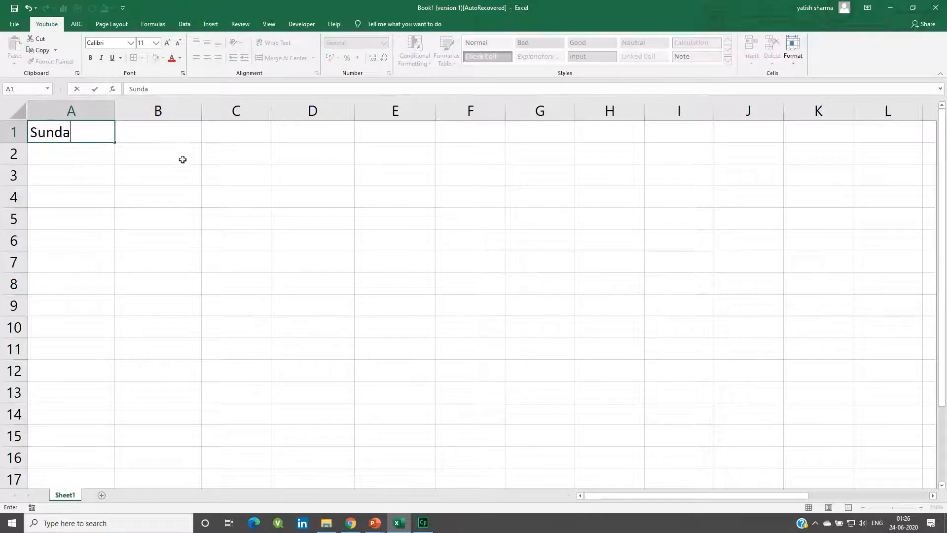
pyautogui.write('y')
pyautogui.press('Return')
pyautogui.press('Up')
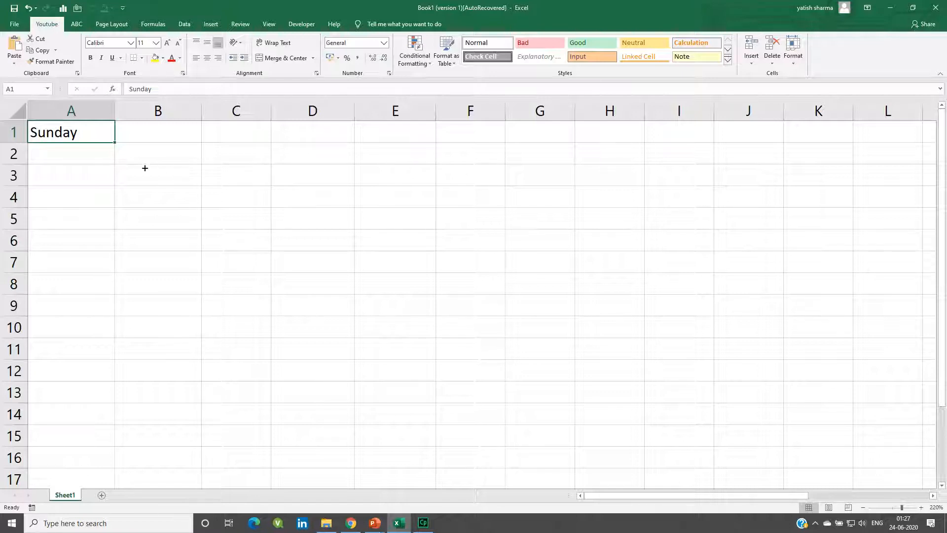
pyautogui.moveTo(114, 142); pyautogui.dragTo(110, 359)
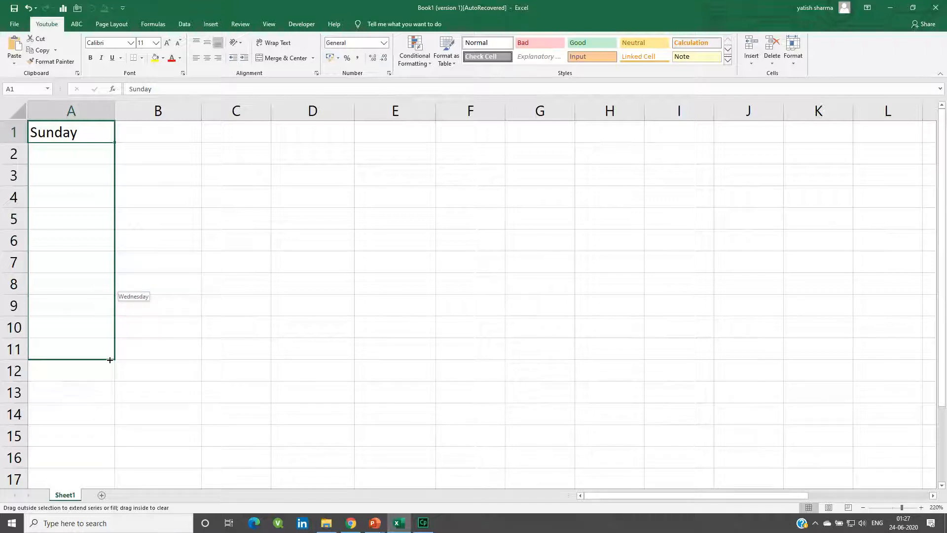
pyautogui.moveTo(110, 360); pyautogui.dragTo(109, 414)
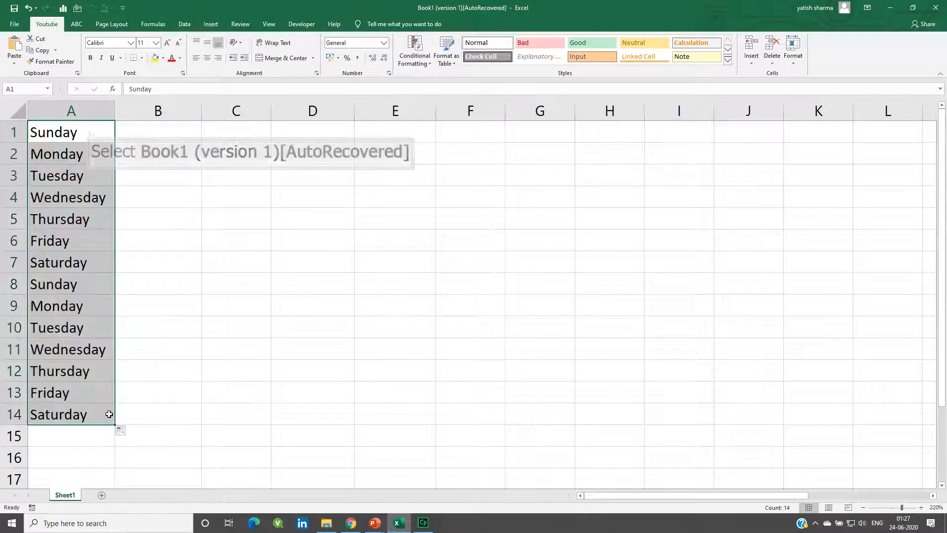
pyautogui.click(88, 130)
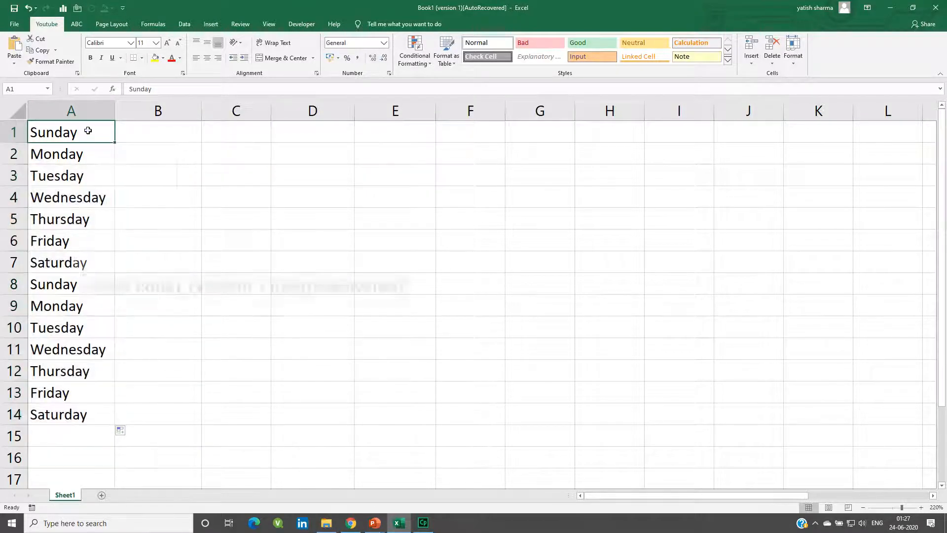
pyautogui.click(82, 264)
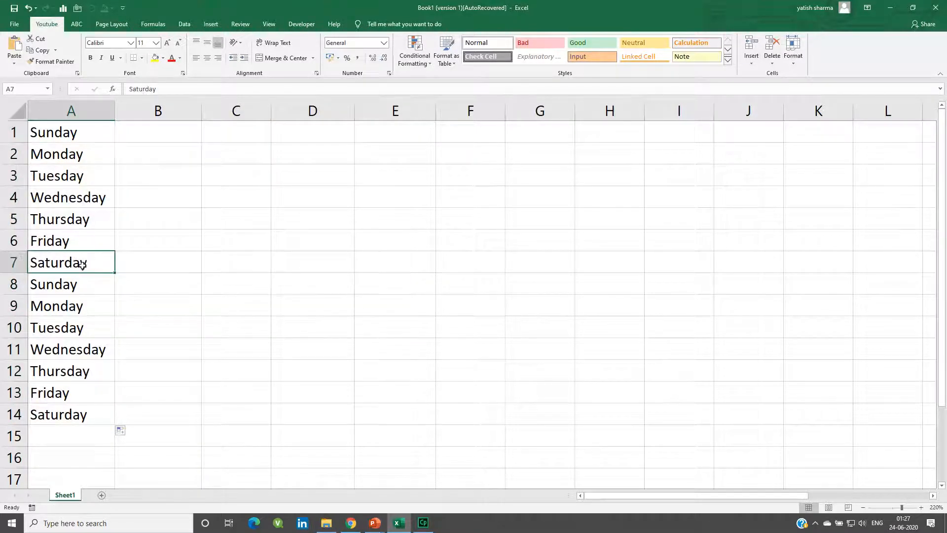
pyautogui.moveTo(78, 284); pyautogui.dragTo(94, 406)
# Enter Jan in cell B1 and fill the abbreviated month names down to B12
pyautogui.click(173, 131)
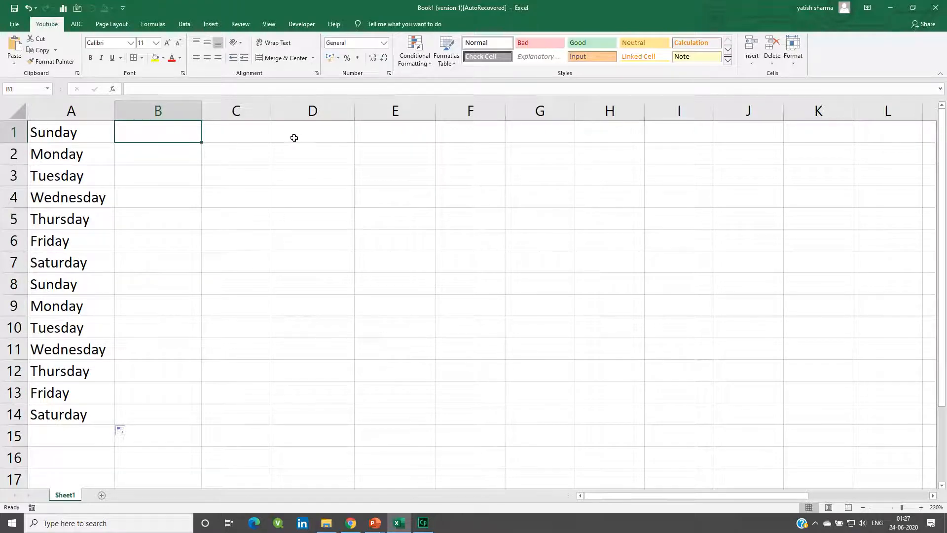
pyautogui.write('Jan')
pyautogui.press('Return')
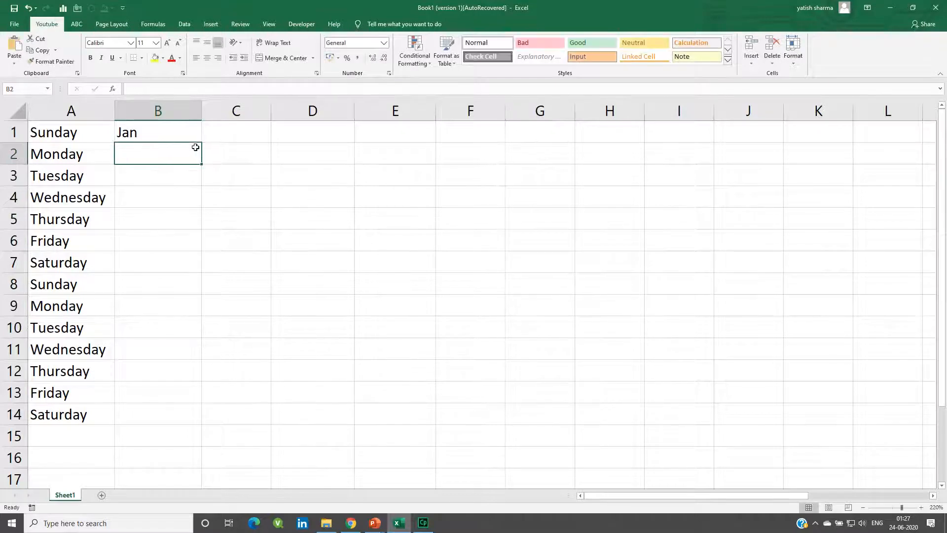
pyautogui.click(185, 136)
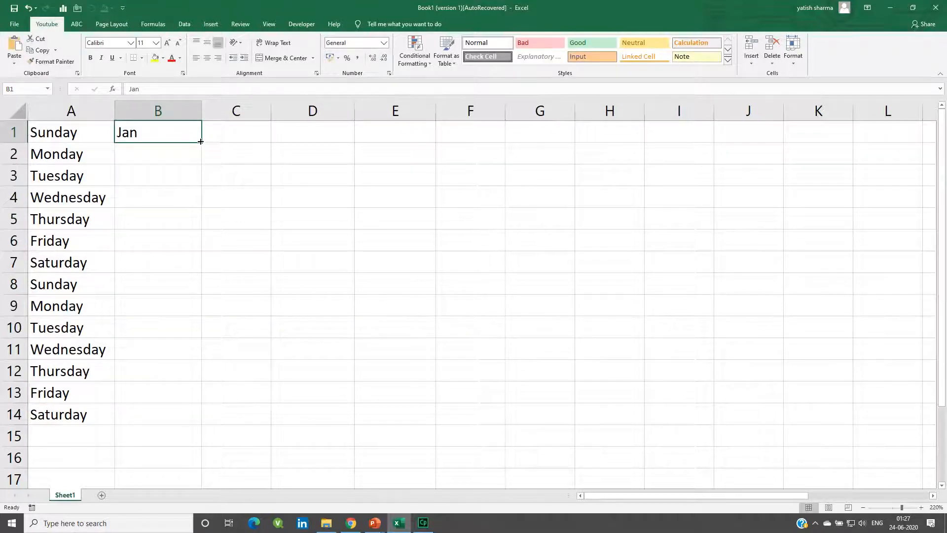
pyautogui.moveTo(201, 142); pyautogui.dragTo(177, 374)
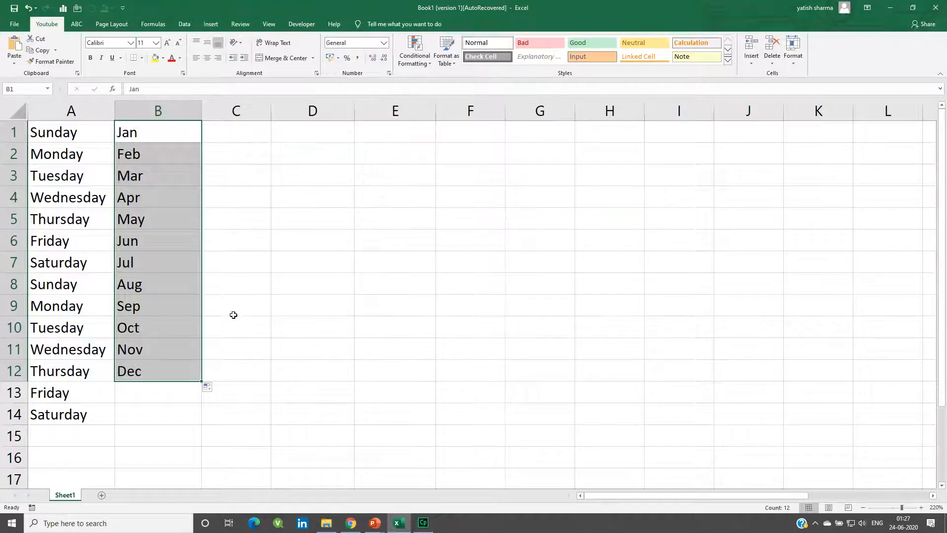
# Enter January in cell C1 and fill the full month names down to C12
pyautogui.click(254, 125)
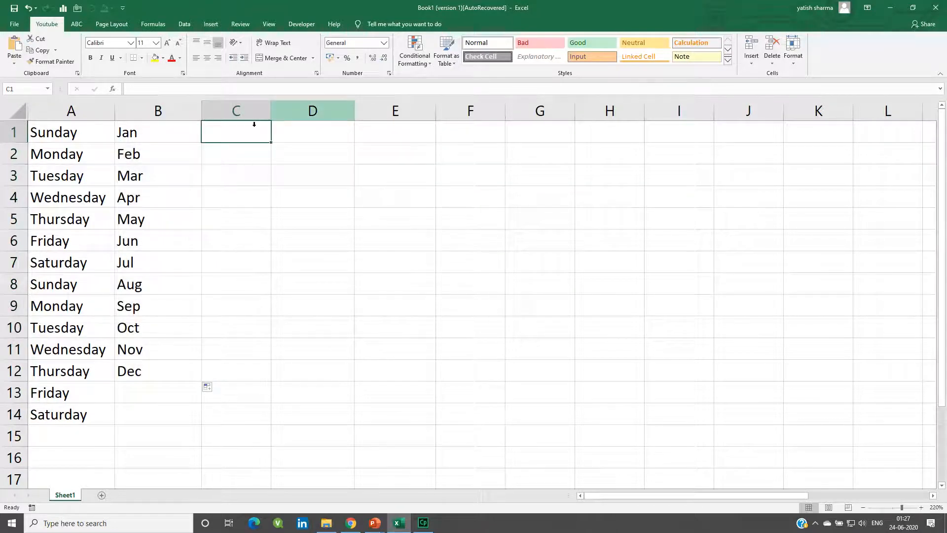
pyautogui.write('Januar')
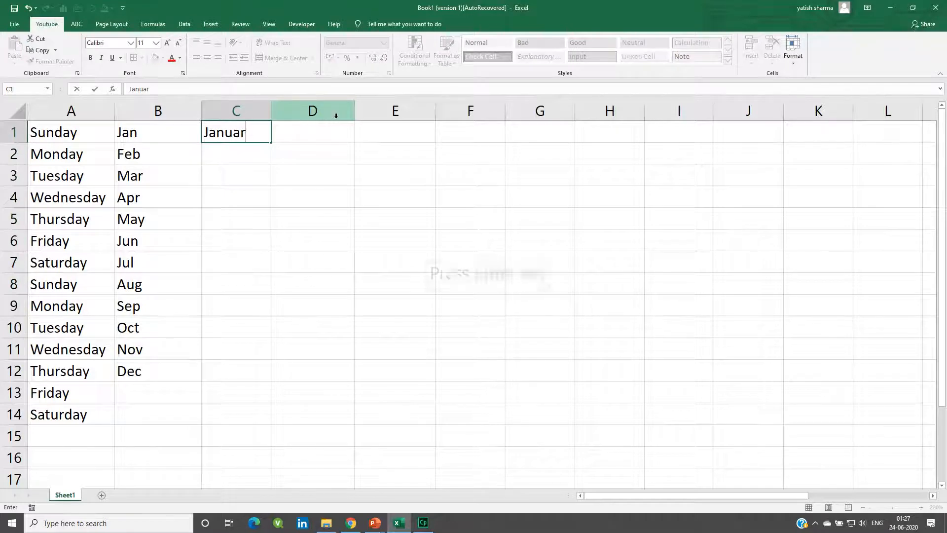
pyautogui.write('y')
pyautogui.press('Return')
pyautogui.press('Up')
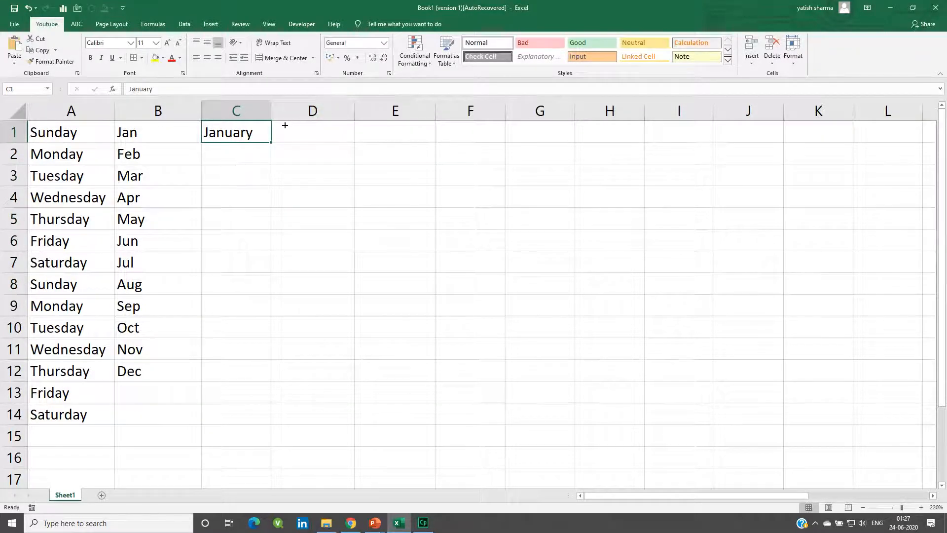
pyautogui.moveTo(271, 142); pyautogui.dragTo(251, 373)
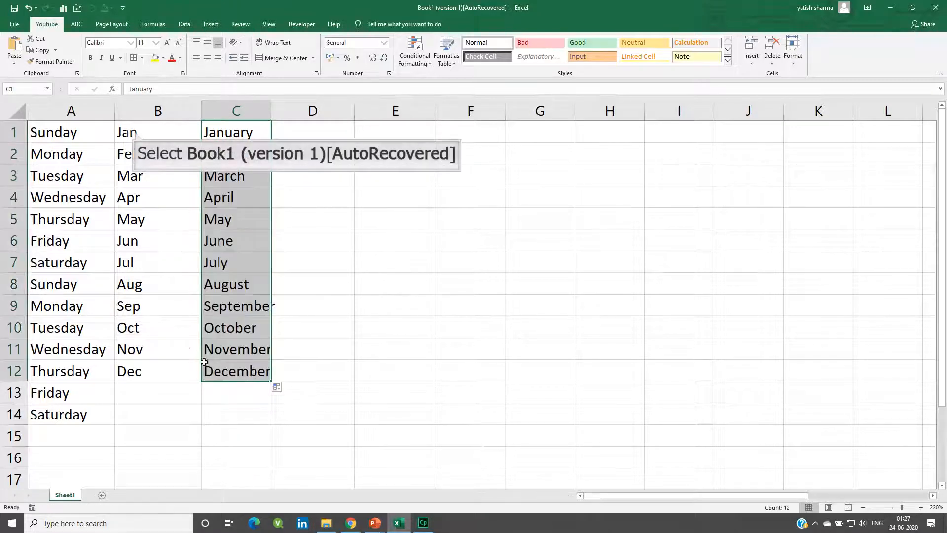
pyautogui.click(135, 133)
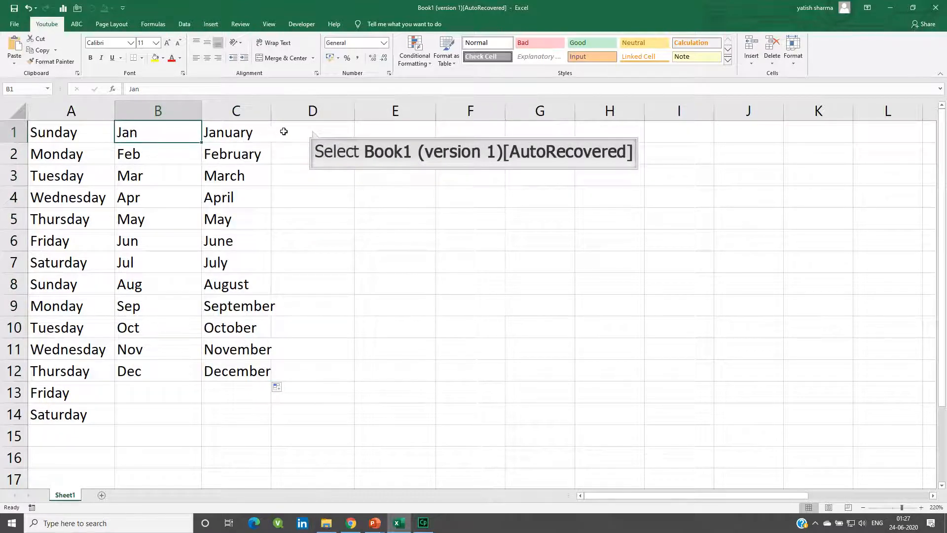
# Insert the current date, 24-06-2020, in cell D1 and fill it down to D12 using the Fill Months option
pyautogui.click(312, 130)
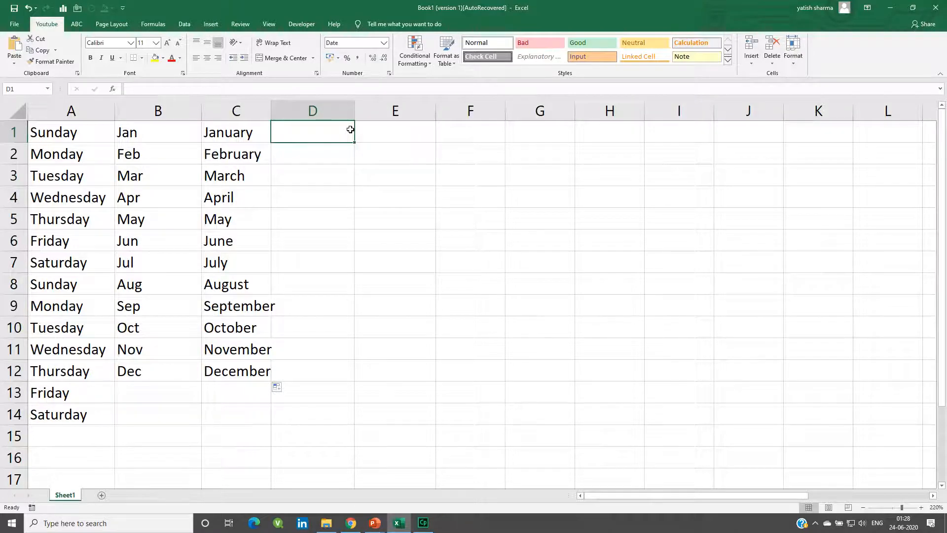
pyautogui.hotkey('ctrl', ';')
pyautogui.press('Return')
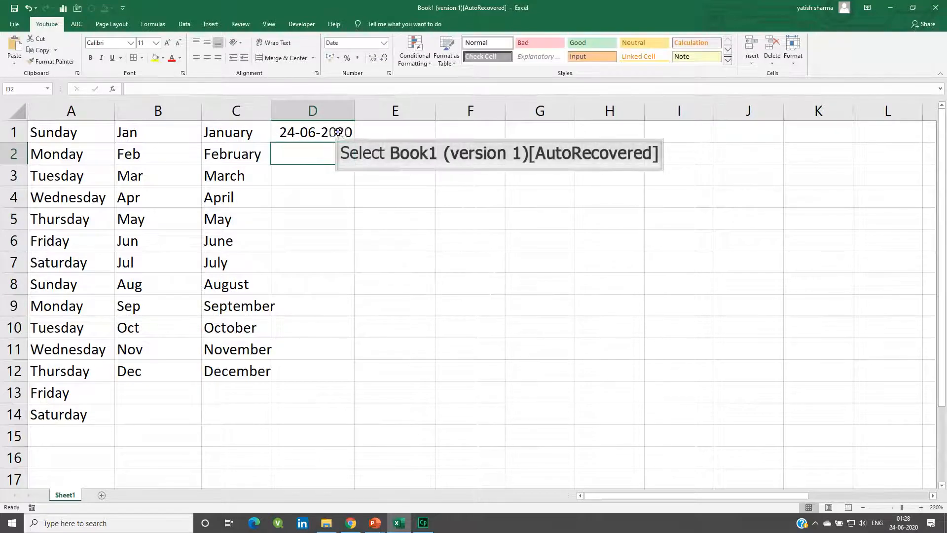
pyautogui.click(338, 131)
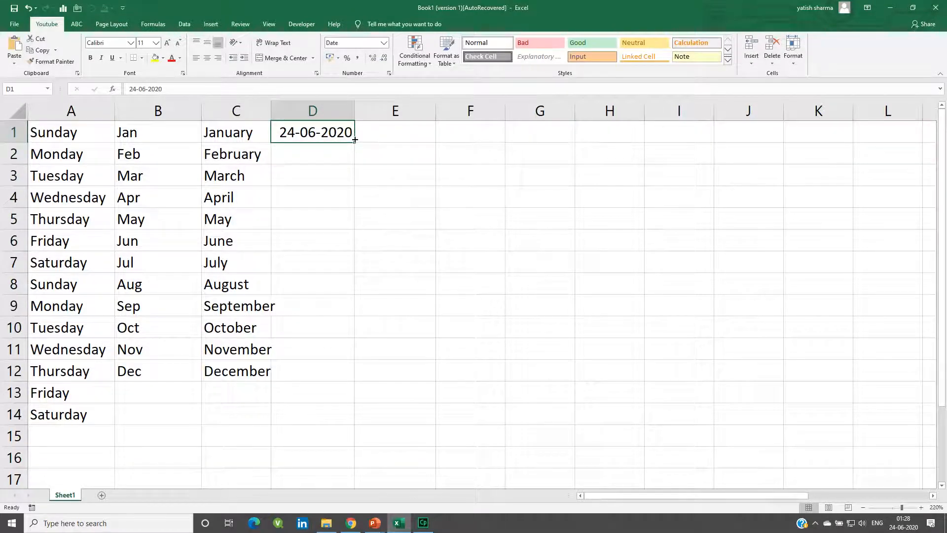
pyautogui.moveTo(355, 140); pyautogui.dragTo(356, 372)
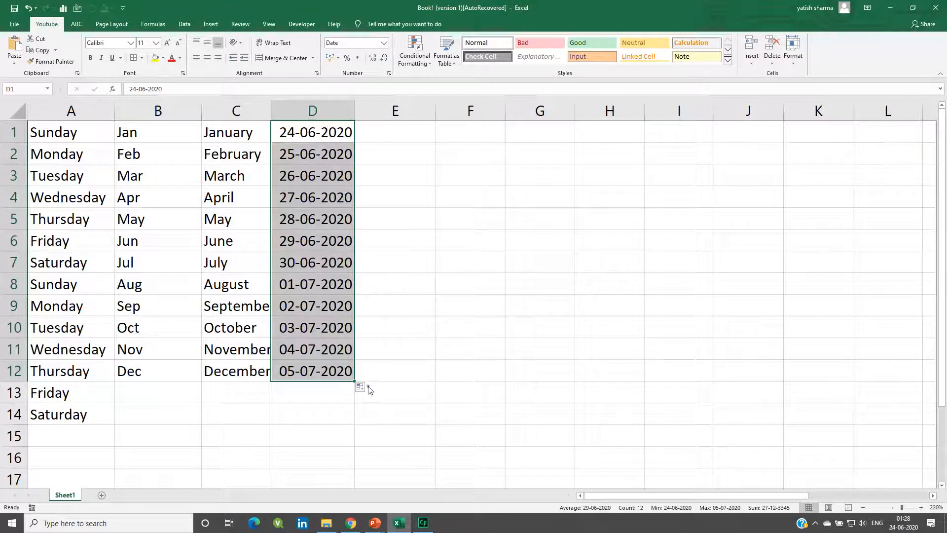
pyautogui.click(369, 389)
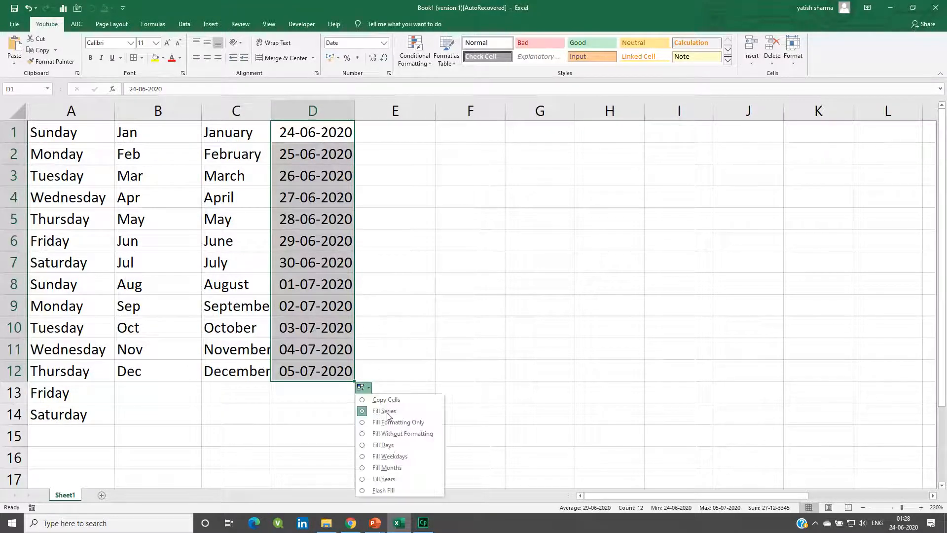
pyautogui.click(405, 469)
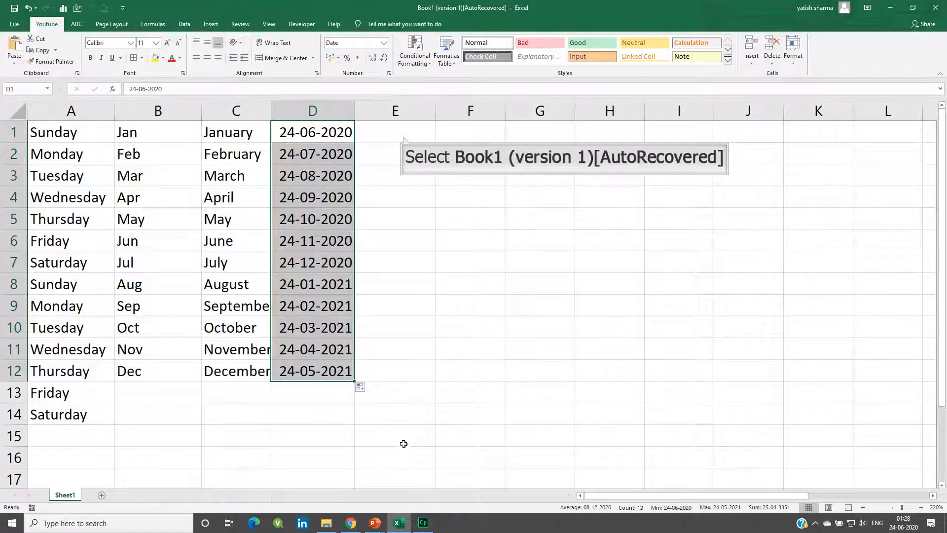
# Enter 1 in cell E1 and set the cell's number format to General
pyautogui.click(403, 135)
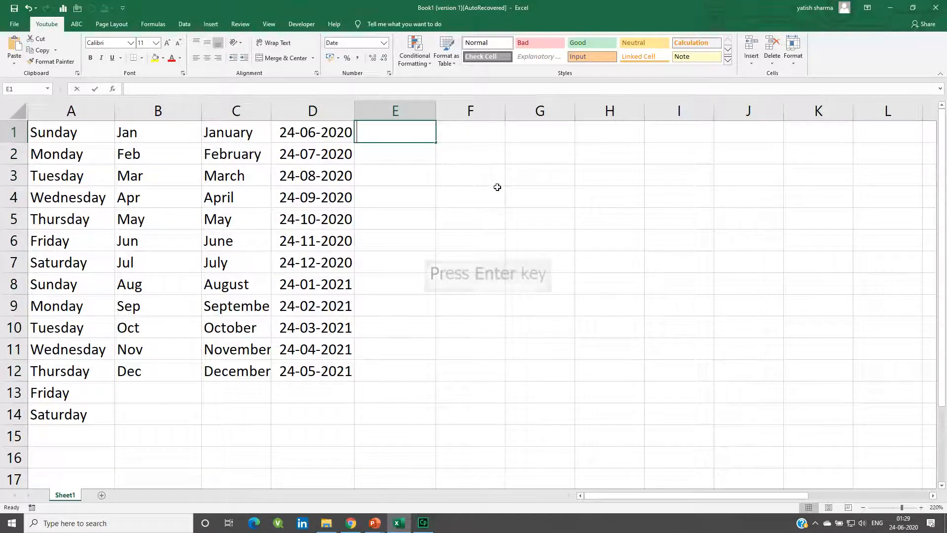
pyautogui.write('1')
pyautogui.press('Return')
pyautogui.press('Up')
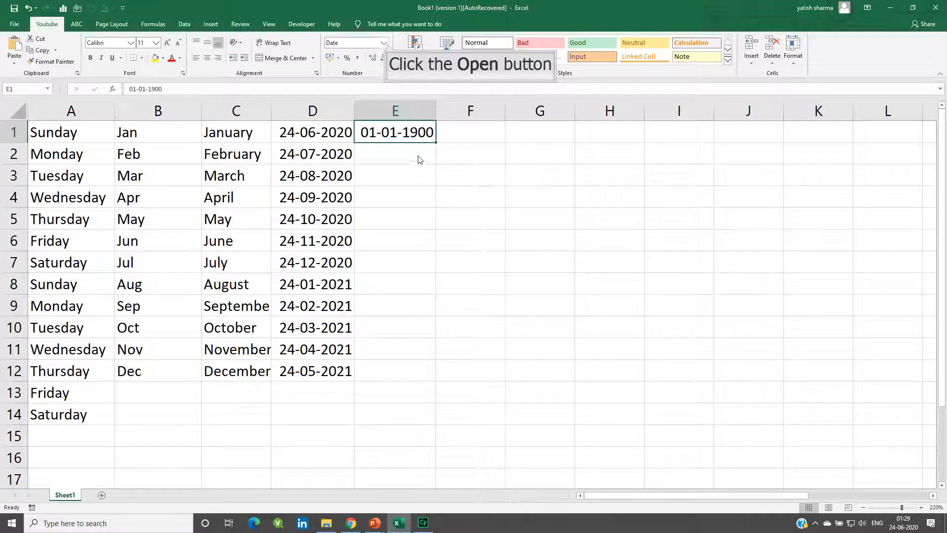
pyautogui.click(383, 43)
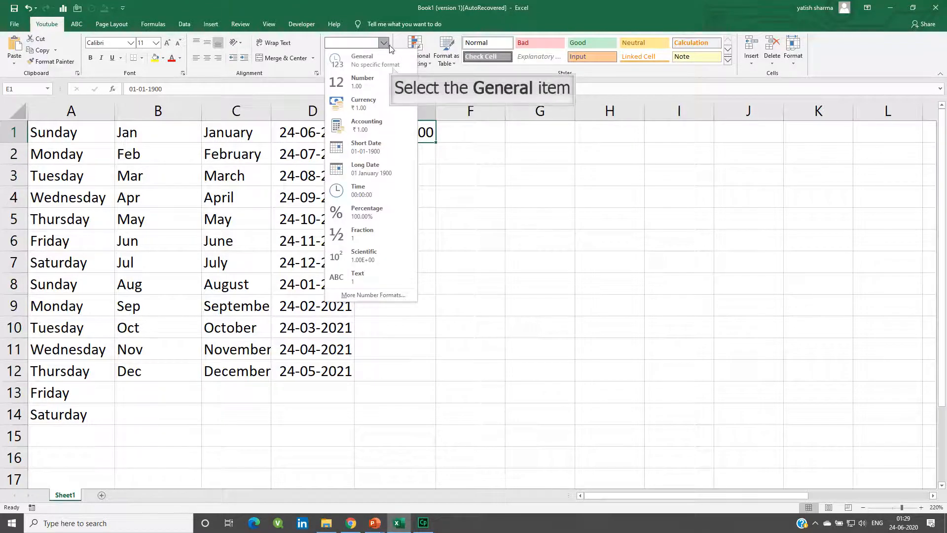
pyautogui.click(392, 66)
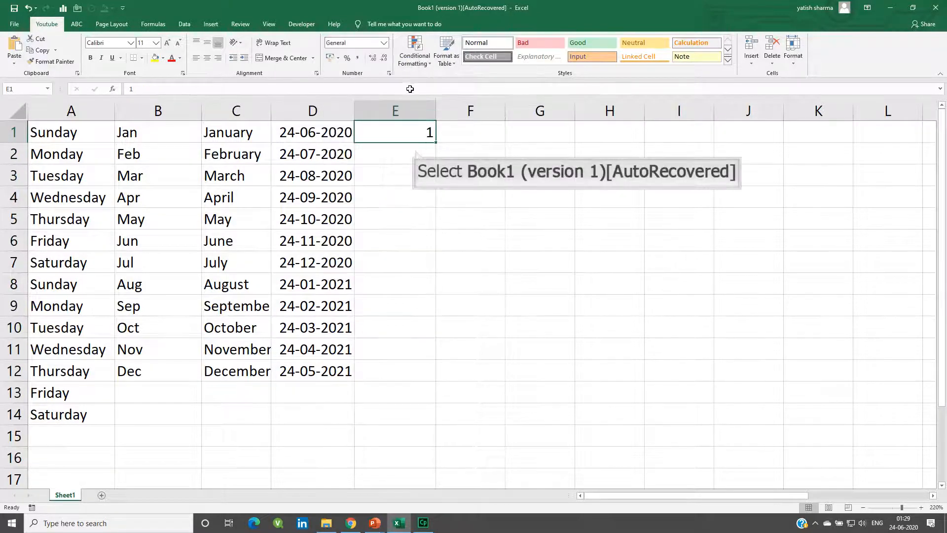
# Enter 2 in cell E2 and apply the General number format to all of column E
pyautogui.click(416, 150)
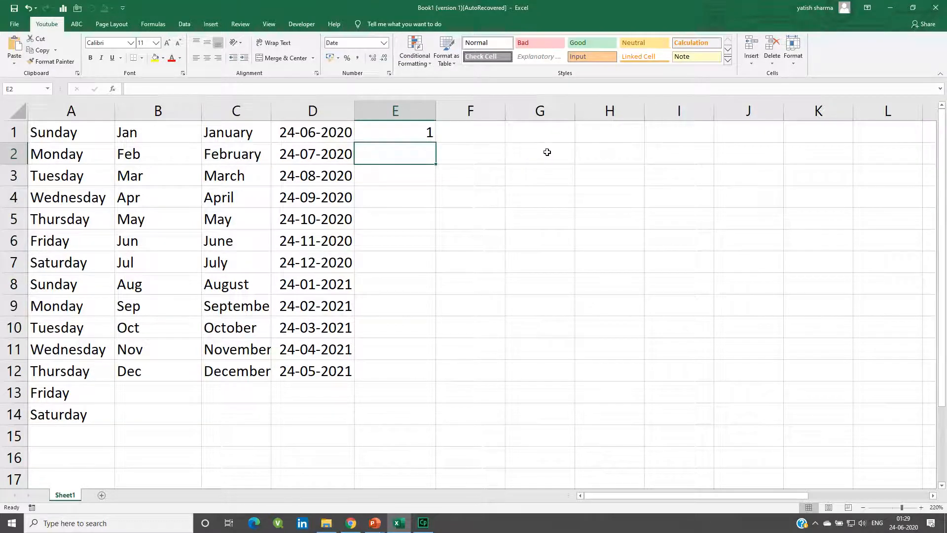
pyautogui.write('2')
pyautogui.press('Return')
pyautogui.press('Up')
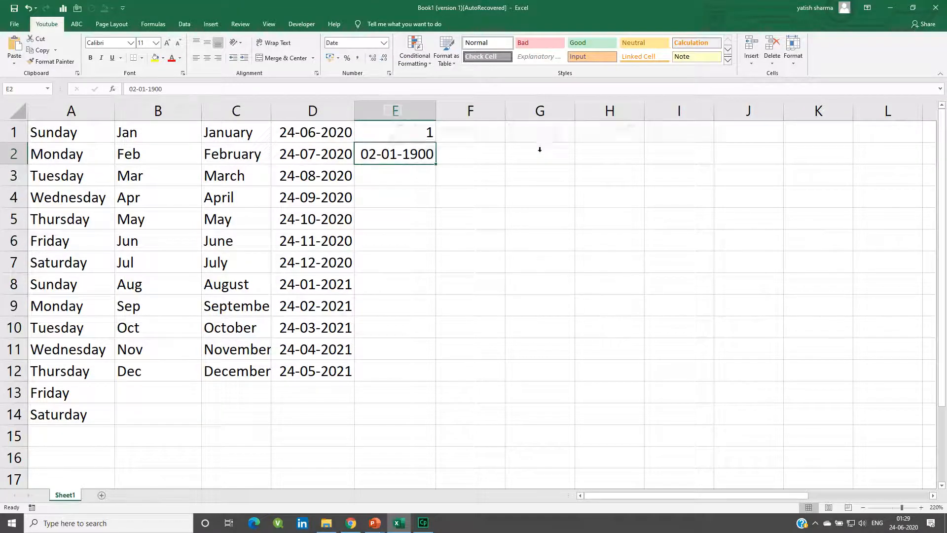
pyautogui.click(392, 112)
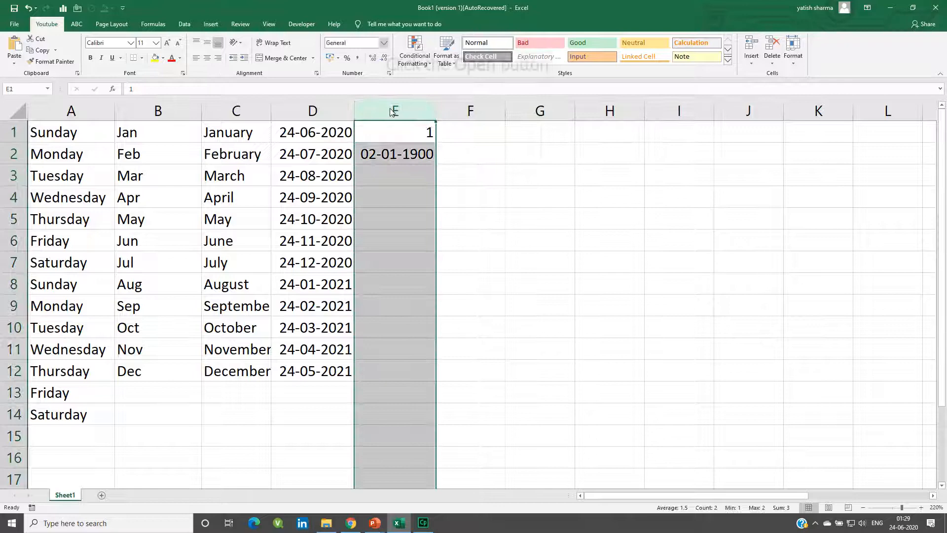
pyautogui.click(384, 43)
pyautogui.click(393, 74)
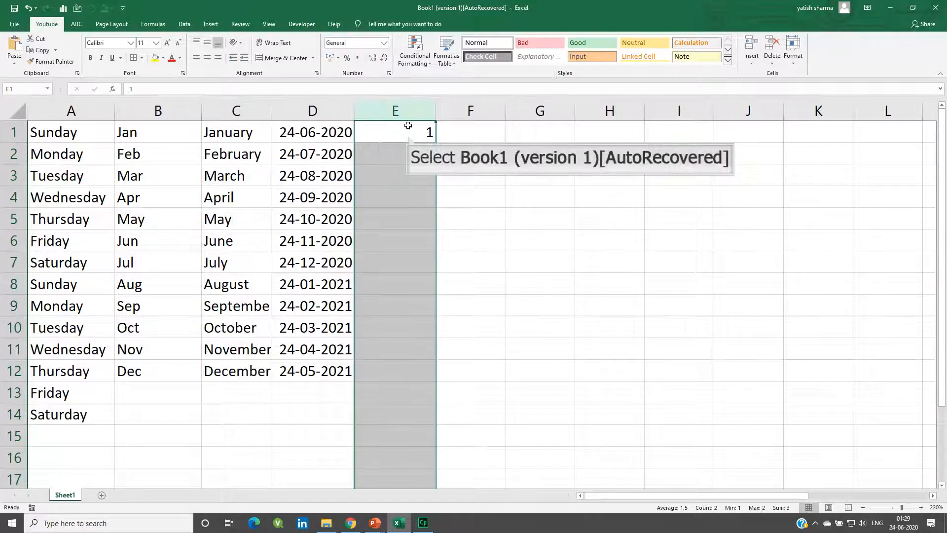
# Extend the number series from cells E1 and E2 down to E12
pyautogui.click(409, 132)
pyautogui.click(418, 152)
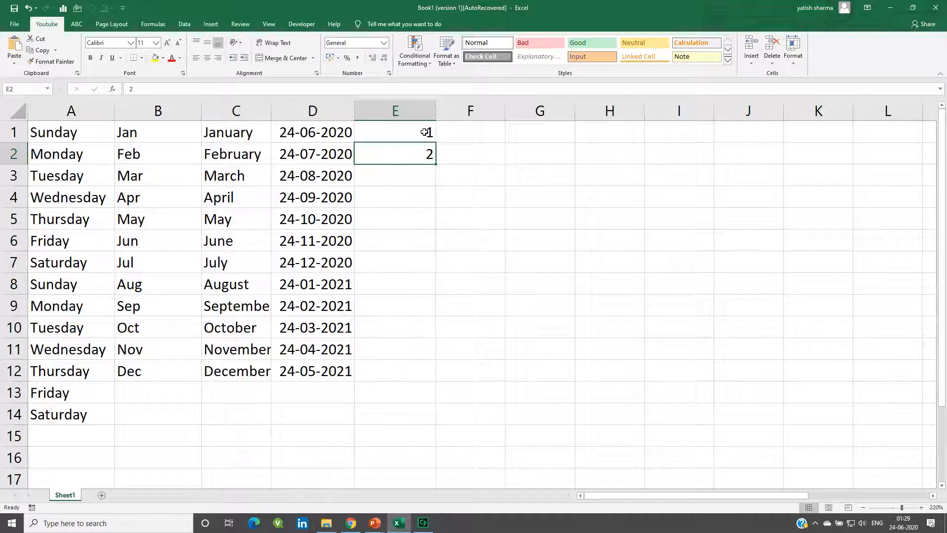
pyautogui.click(424, 132)
pyautogui.moveTo(422, 142); pyautogui.dragTo(426, 374)
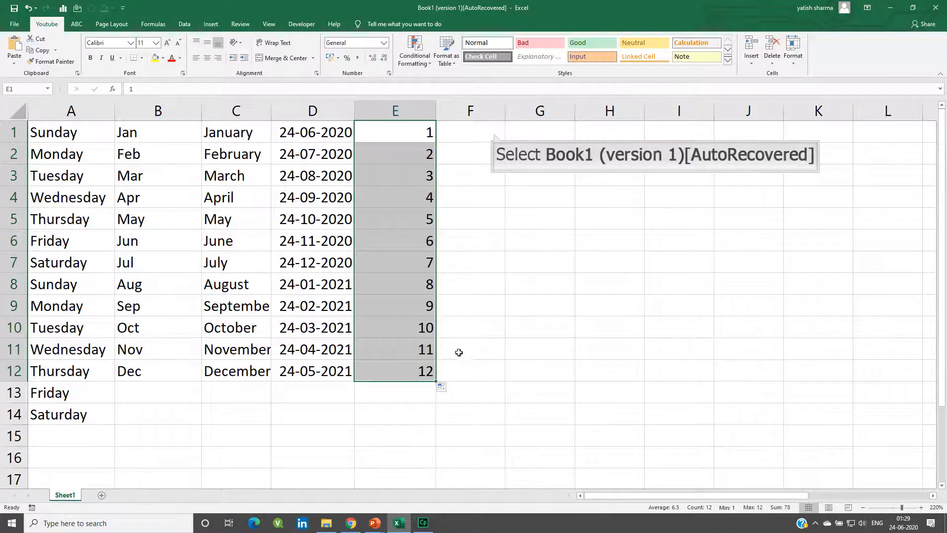
# Enter 2 in cell F1 and 4 in cell F2 as the start of an even-number series
pyautogui.click(494, 133)
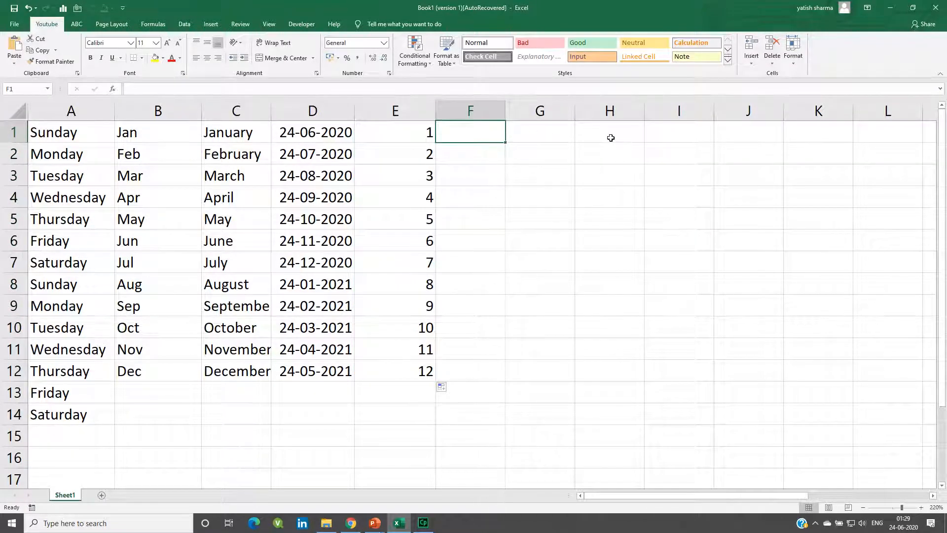
pyautogui.write('2')
pyautogui.press('Return')
pyautogui.write('4')
pyautogui.press('Return')
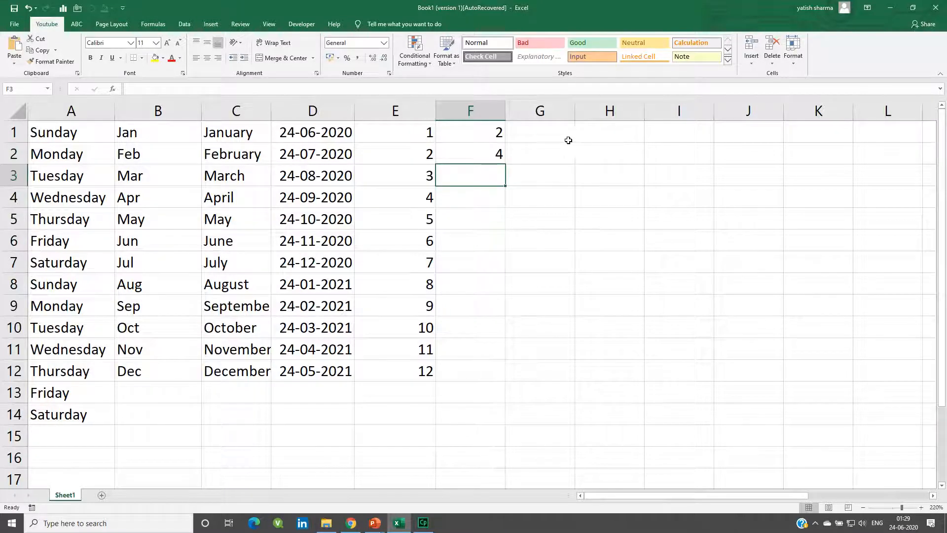
# Extend the even-number series from cells F1 and F2 down to F12
pyautogui.click(476, 136)
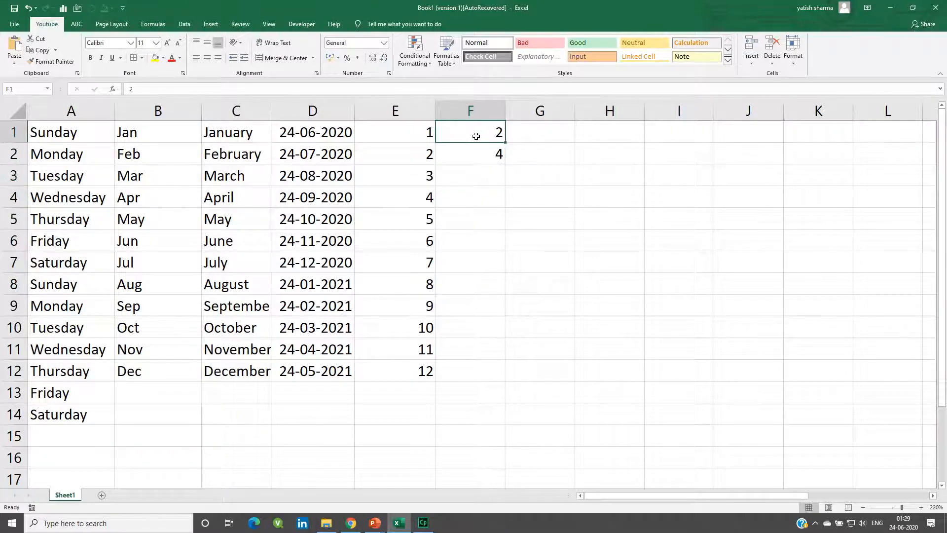
pyautogui.moveTo(476, 136); pyautogui.dragTo(484, 154)
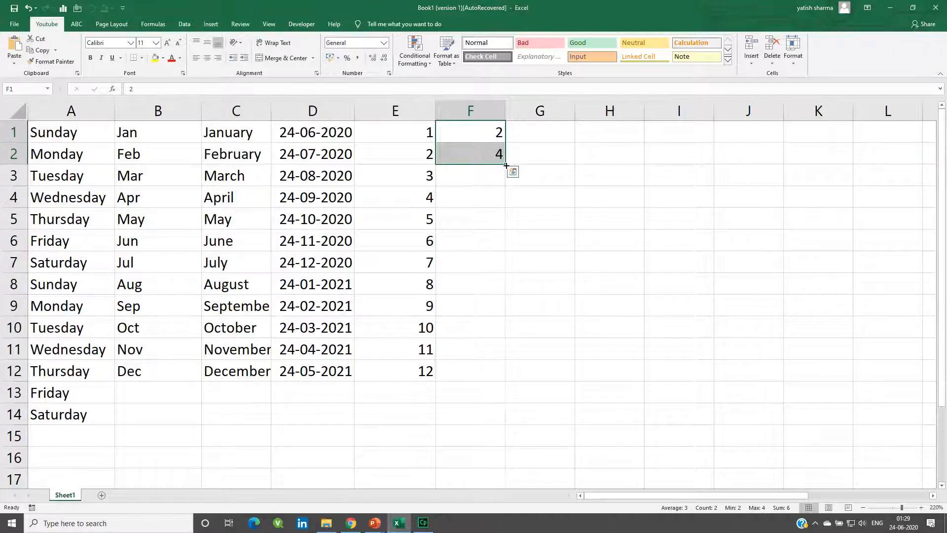
pyautogui.moveTo(506, 166); pyautogui.dragTo(488, 374)
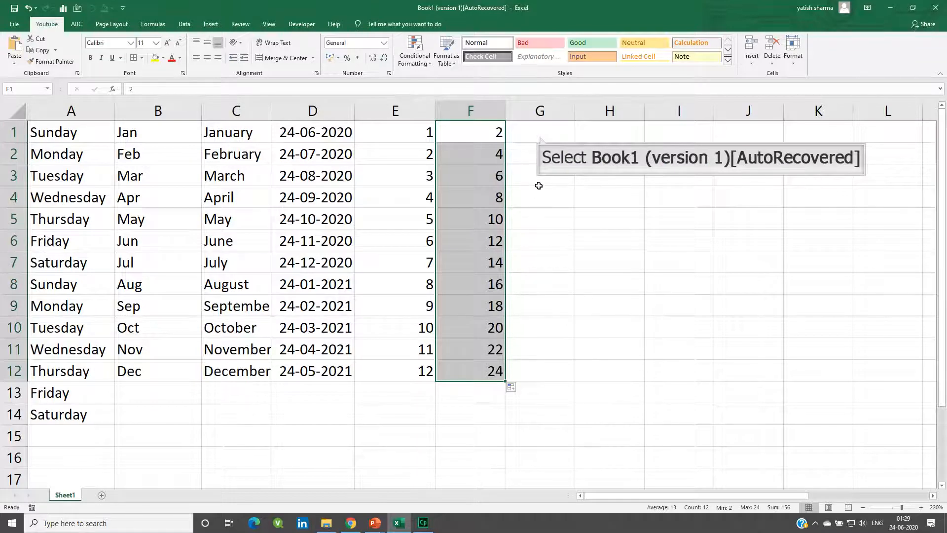
# Enter 1 in cell G1 and 4 in cell G2 as the start of a series in increments of three
pyautogui.click(540, 136)
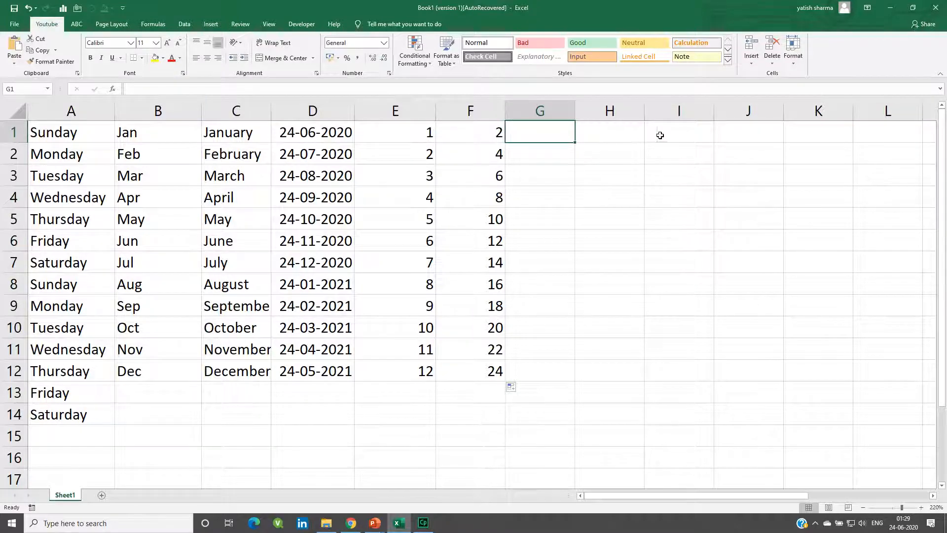
pyautogui.write('1')
pyautogui.press('Return')
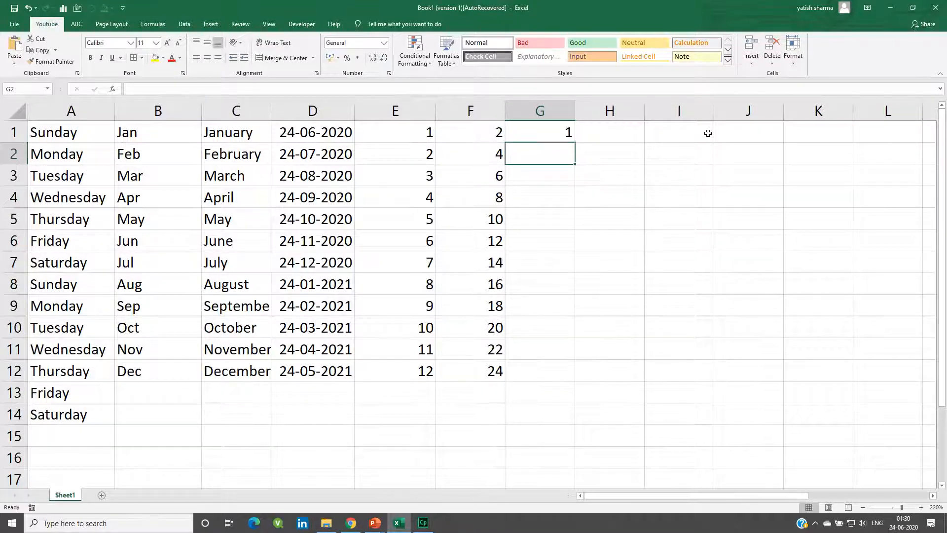
pyautogui.write('4')
pyautogui.press('Return')
# Extend the number series from cells G1 and G2 down to G12
pyautogui.press('Up')
pyautogui.press('Up')
pyautogui.hotkey('shift', 'Down')
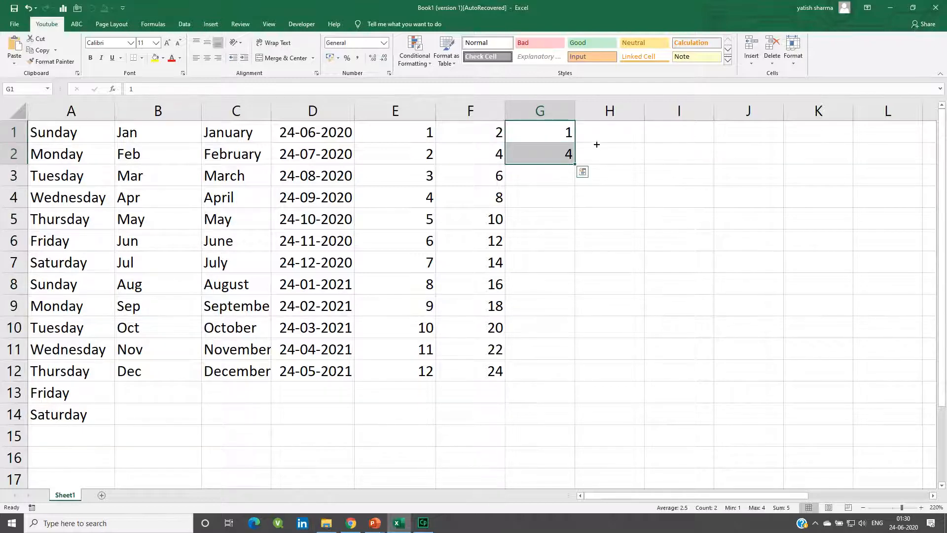
pyautogui.moveTo(574, 181); pyautogui.dragTo(570, 371)
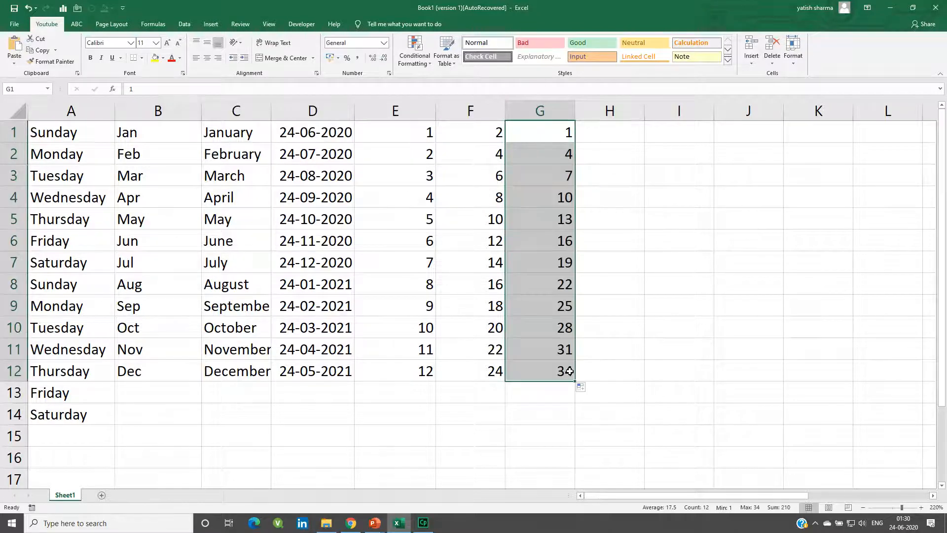
# Enter 4 in cell H1 and extend the series from G1 and H1 across row 1 to K1
pyautogui.click(614, 135)
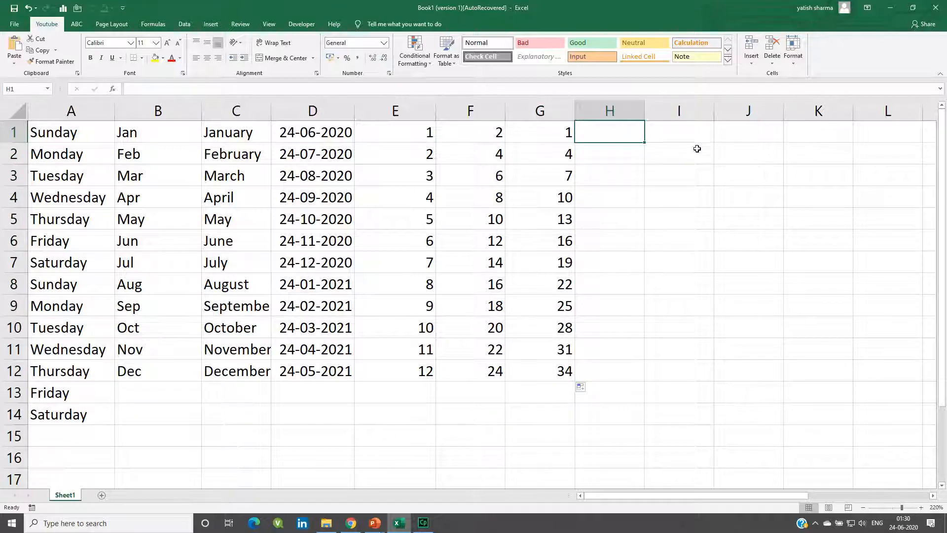
pyautogui.write('4')
pyautogui.press('Return')
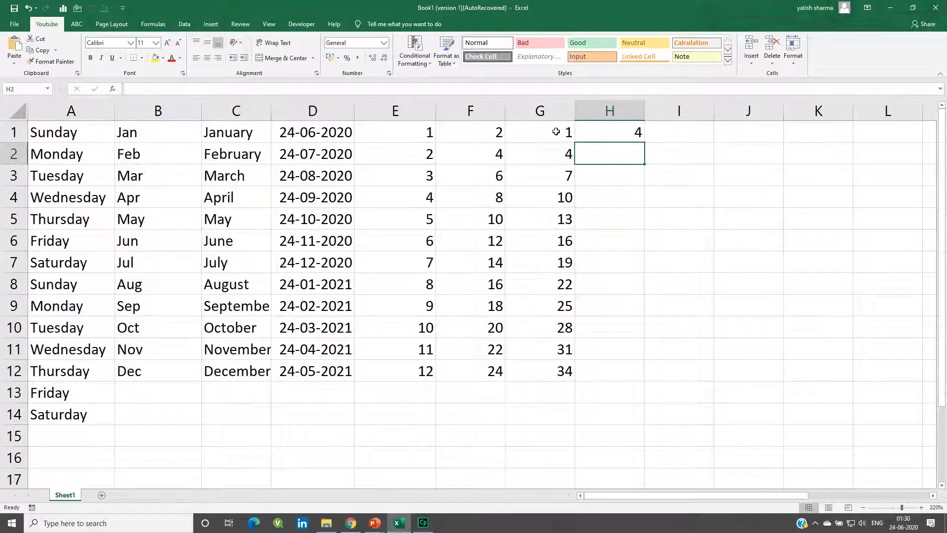
pyautogui.moveTo(557, 131); pyautogui.dragTo(822, 142)
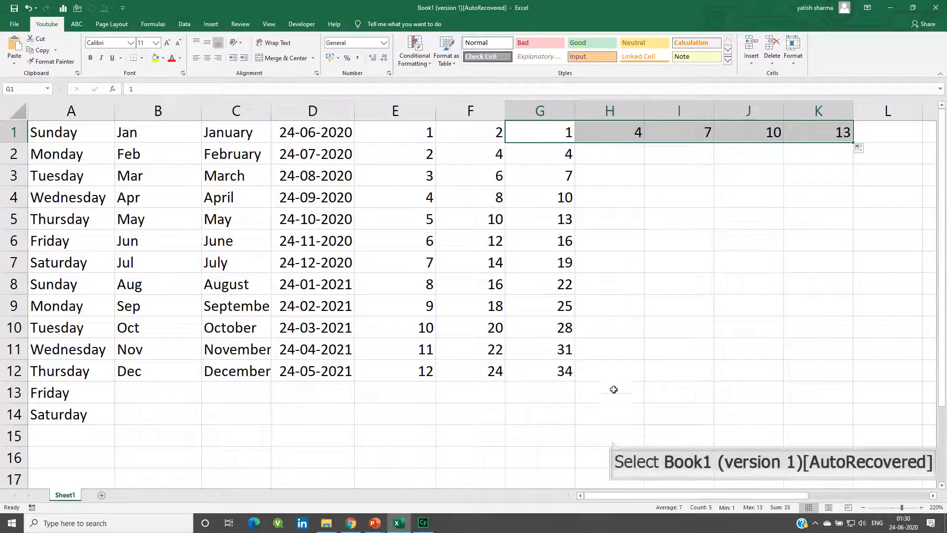
pyautogui.click(612, 437)
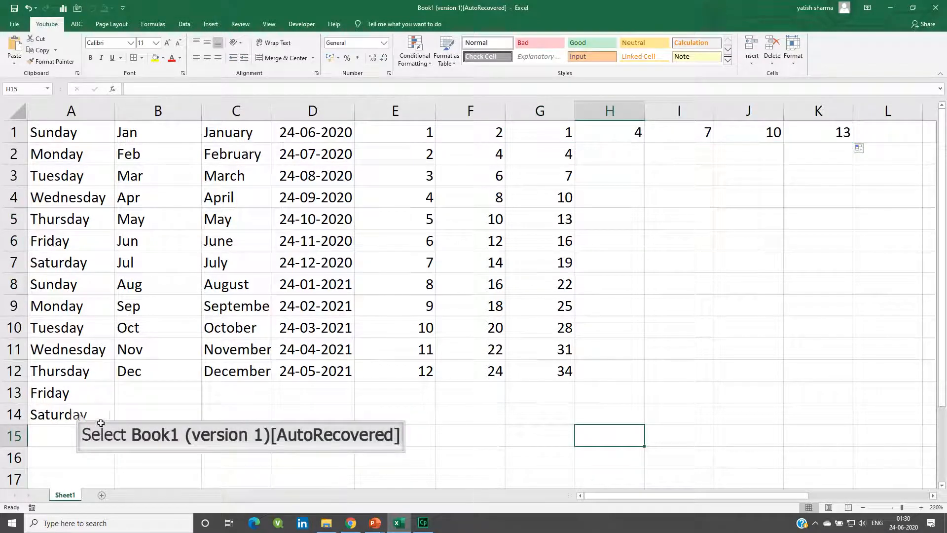
# Copy Saturday from cell A14 to I14 and fill the weekdays backwards along row 14 to E14
pyautogui.click(78, 416)
pyautogui.hotkey('ctrl', 'c')
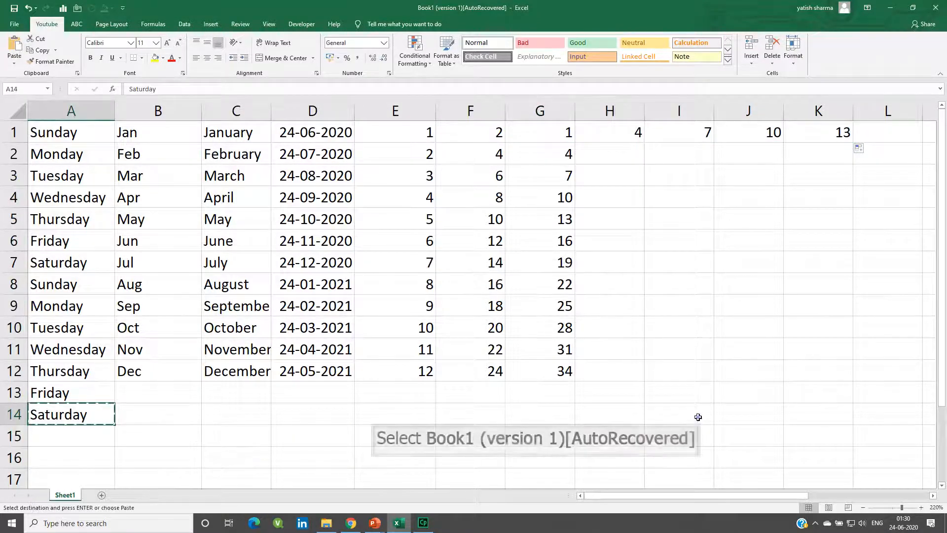
pyautogui.click(695, 416)
pyautogui.hotkey('ctrl', 'v')
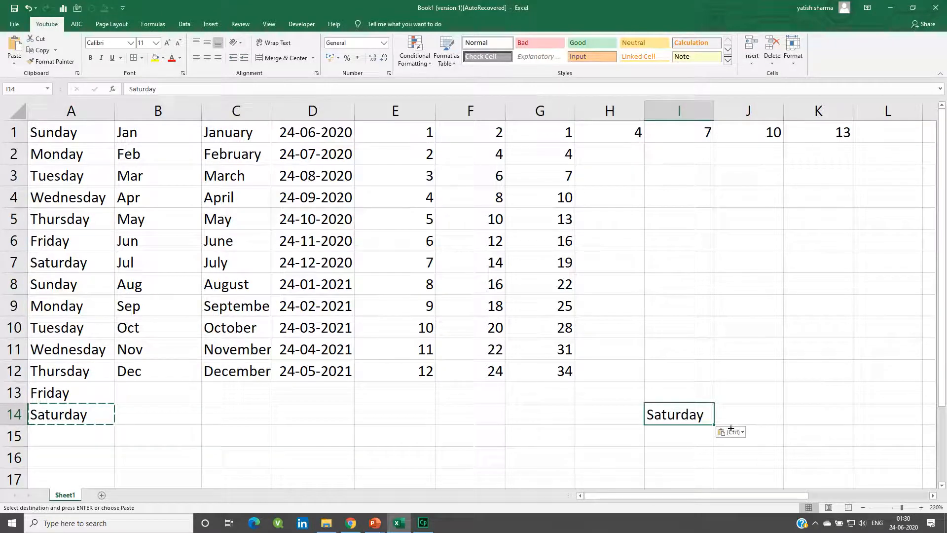
pyautogui.moveTo(714, 423); pyautogui.dragTo(391, 429)
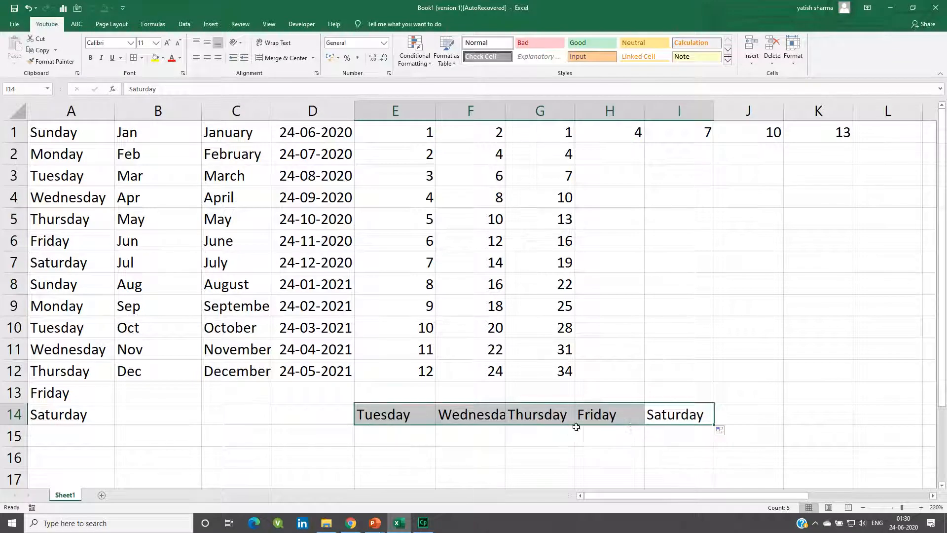
# Fill the weekdays backwards from cell I14 up to I8, and switch to the AutoFill Lesson 3 PowerPoint presentation
pyautogui.click(695, 418)
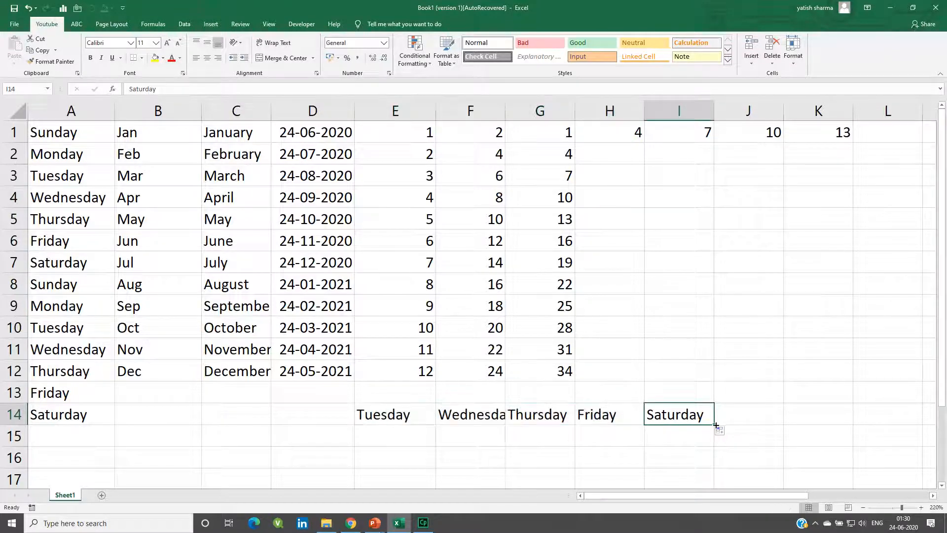
pyautogui.moveTo(715, 424); pyautogui.dragTo(715, 279)
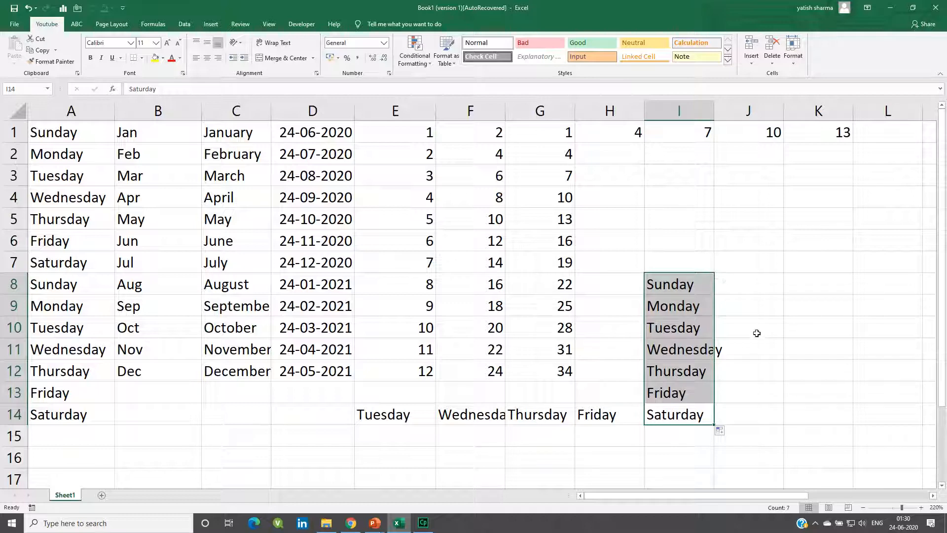
pyautogui.hotkey('alt', 'Tab')
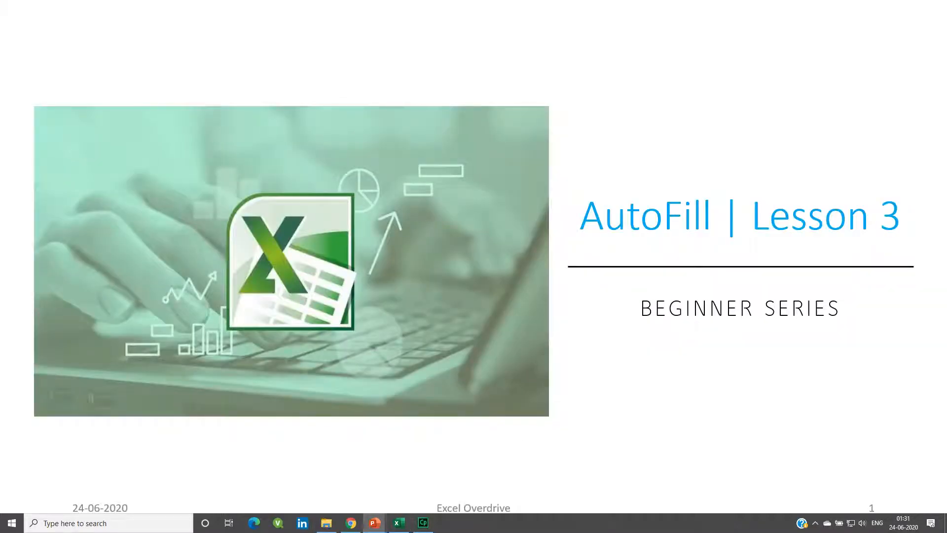